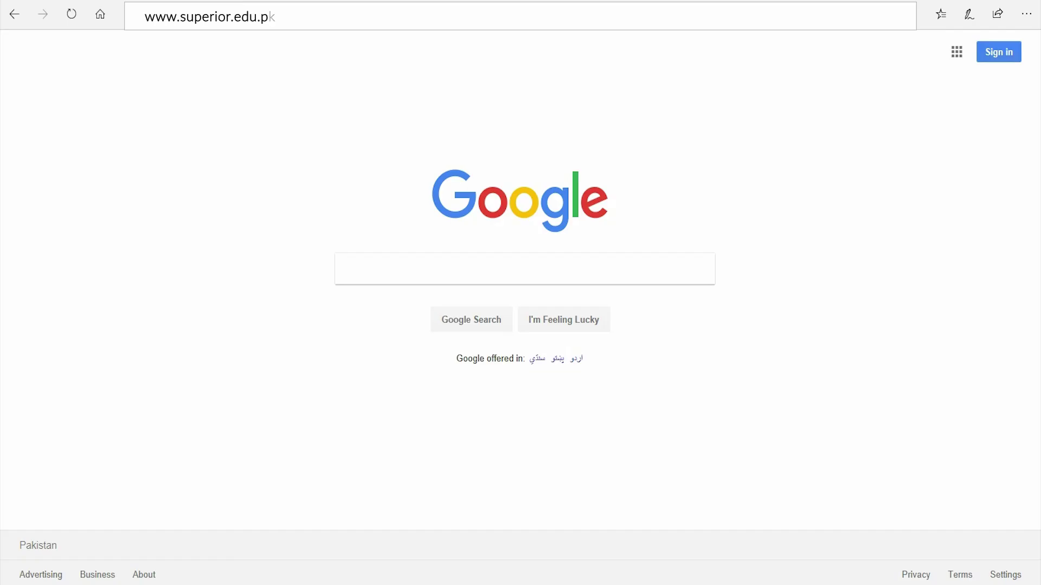
key("Return")
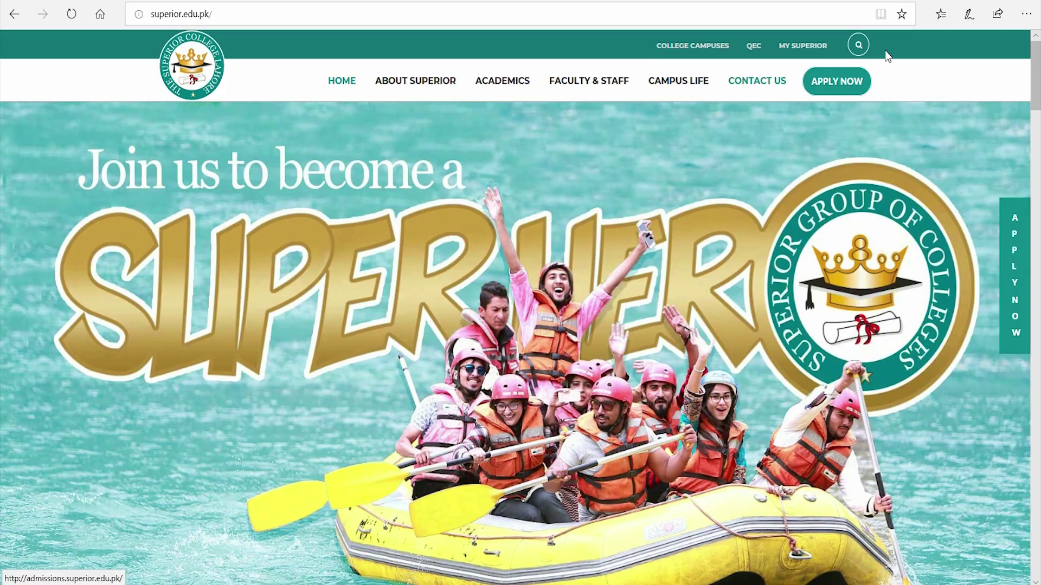
left_click(835, 93)
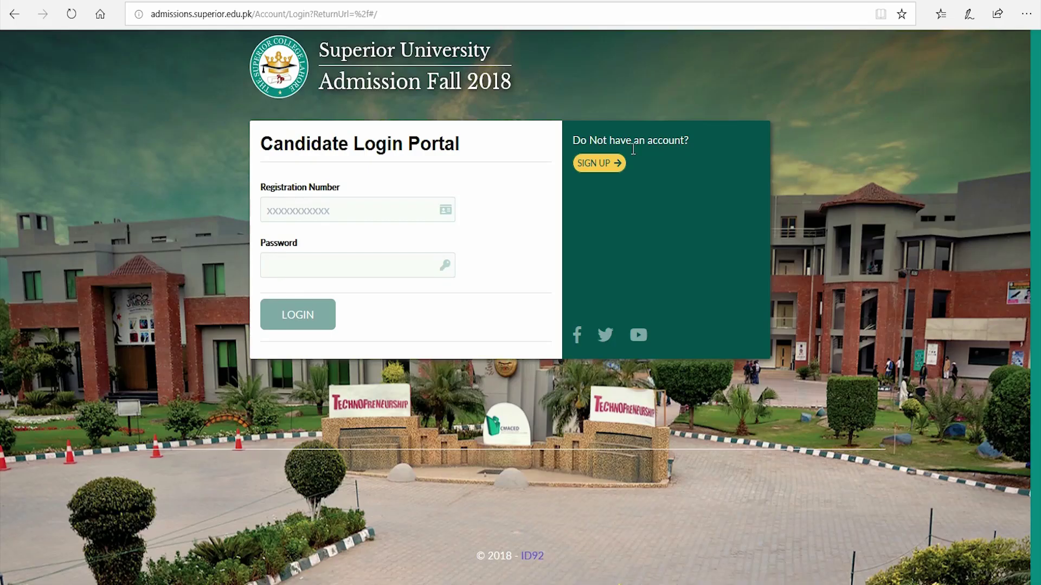
Start a new account with the applicant's CNIC, first and last name, province Punjab and city Lahore.
left_click(599, 163)
left_click(291, 142)
left_click(295, 201)
type("Super")
key("Tab")
type("Hero")
key("Tab")
key("p")
key("Tab")
key("l")
Add the mobile number, e-mail address and matching passwords, then select the login registration number field.
key("Tab")
key("m")
key("Tab")
left_click(356, 404)
type("0300123456")
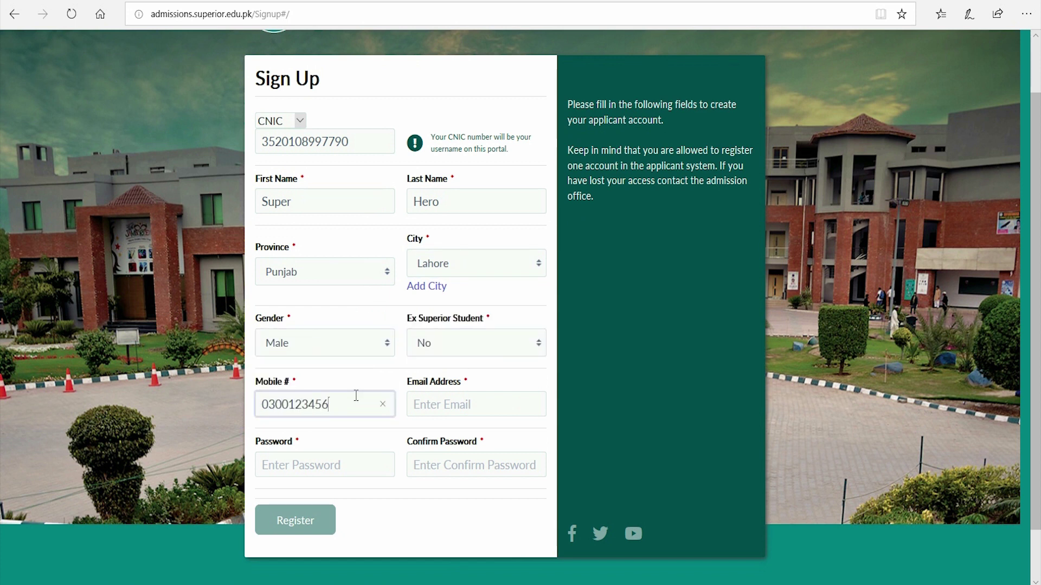
type("7")
key("Tab")
key("Tab")
type("1234567890")
key("Tab")
type("1234567890")
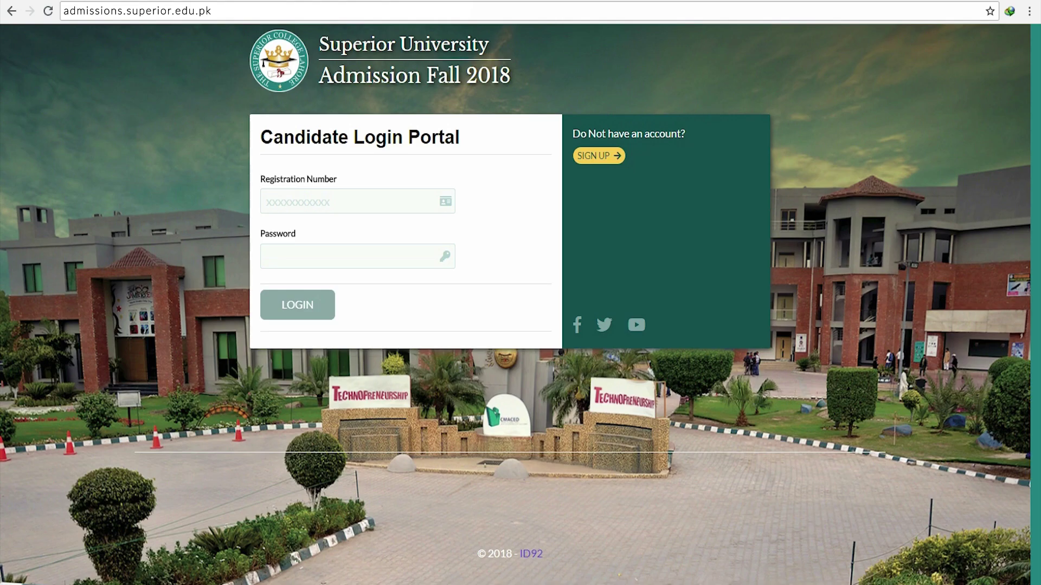
left_click(352, 201)
Log in with the registration number and password, then open the Prospectus Inquiry form.
type("1234567890123")
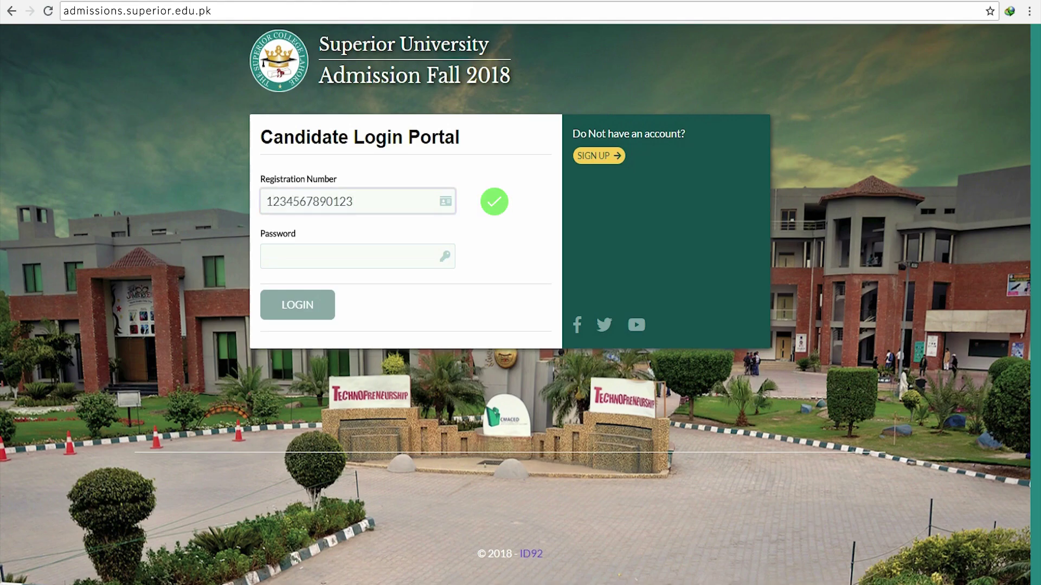
key("Tab")
type("123")
key("Return")
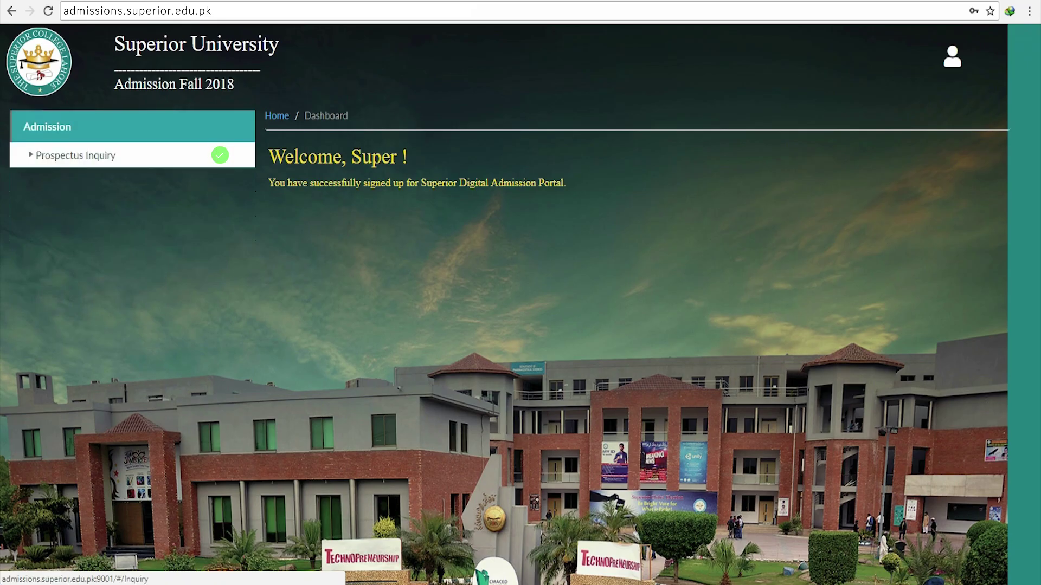
left_click(76, 156)
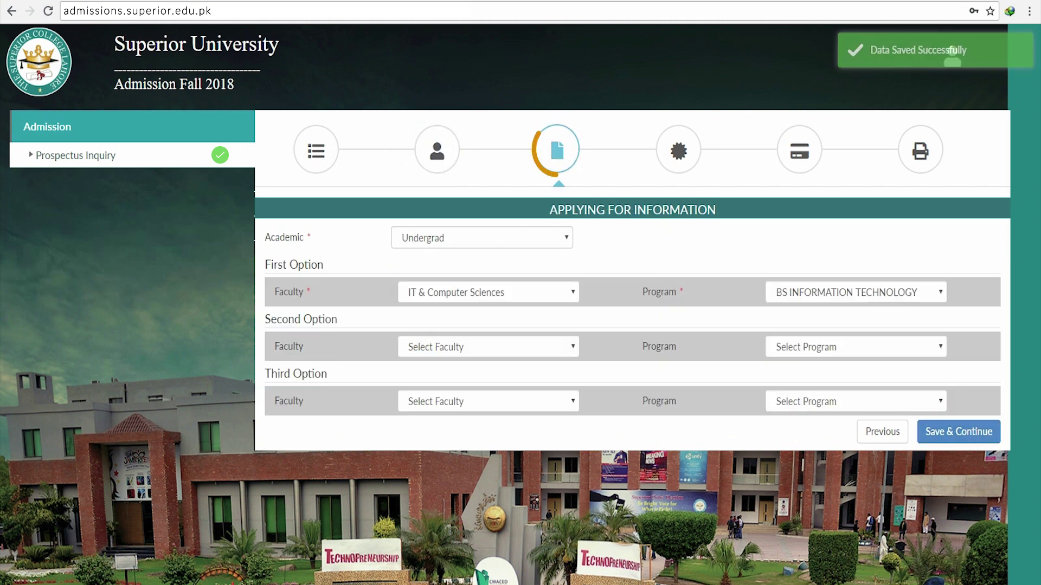
Save the programme choice: Undergrad, IT & Computer Sciences, BS INFORMATION TECHNOLOGY.
left_click(481, 237)
left_click(423, 270)
left_click(488, 293)
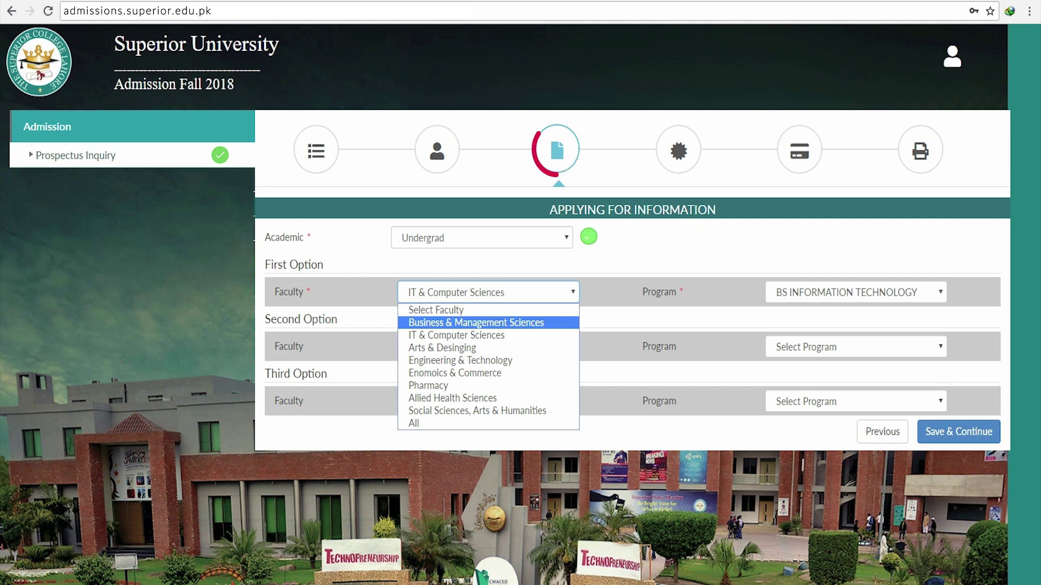
left_click(487, 335)
left_click(855, 292)
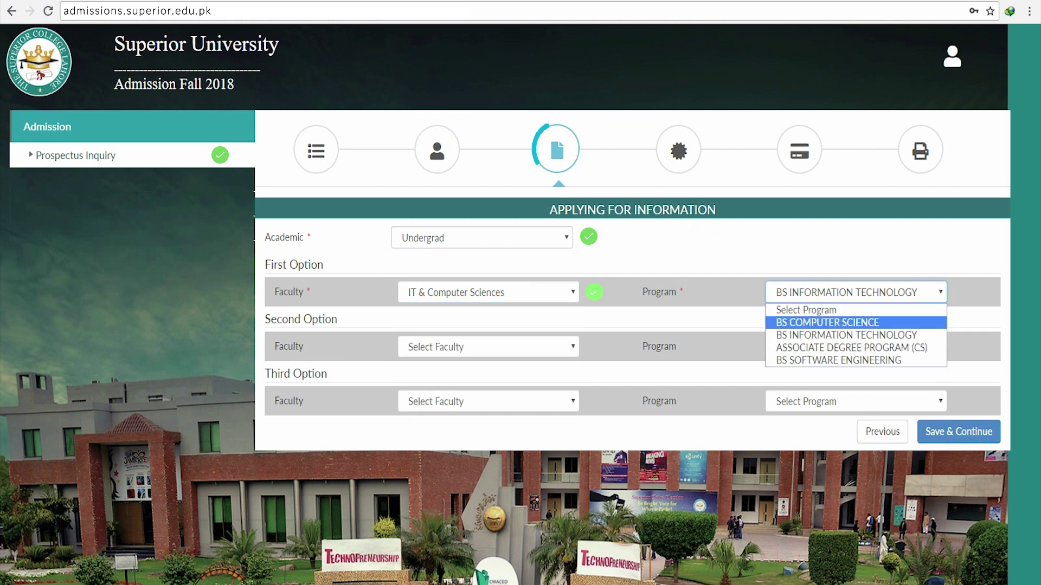
left_click(846, 335)
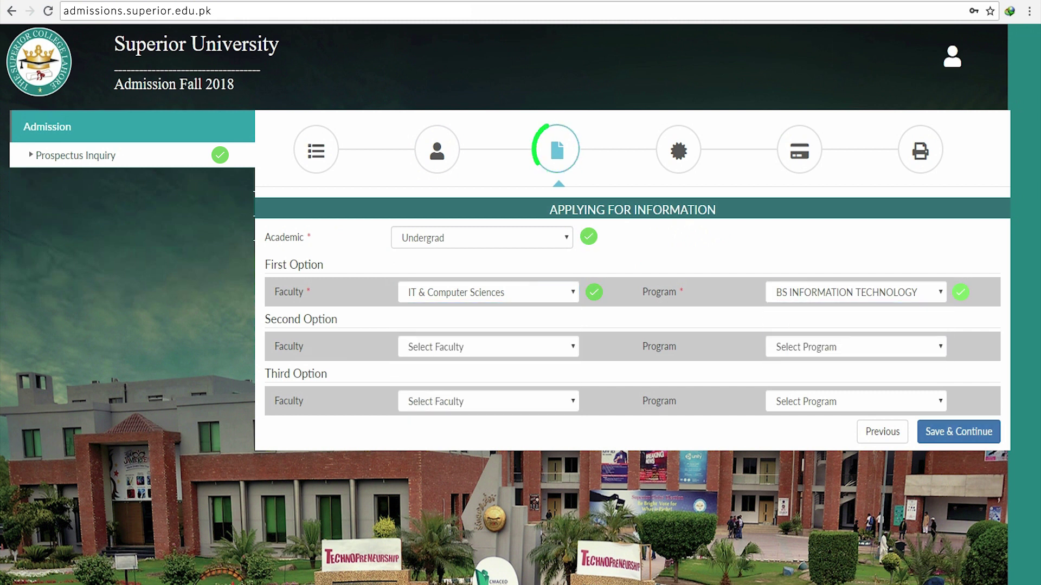
key("Return")
Save last academic details with institute SUPERIOR GROUP OF COLLEGES and 989 of 1000 marks.
left_click(481, 237)
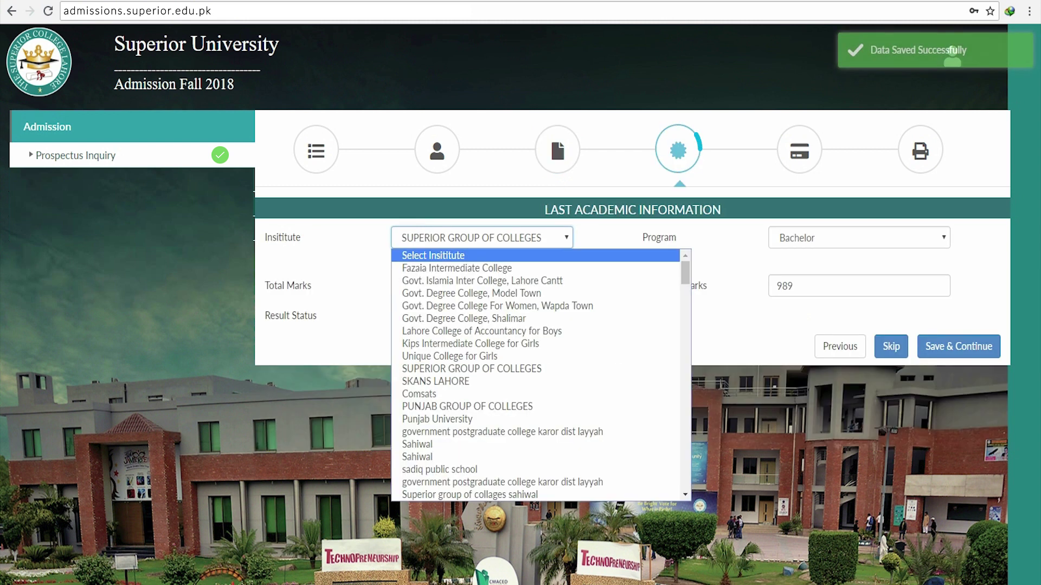
key("Down")
key("Down")
key("Down")
key("Down")
key("Tab")
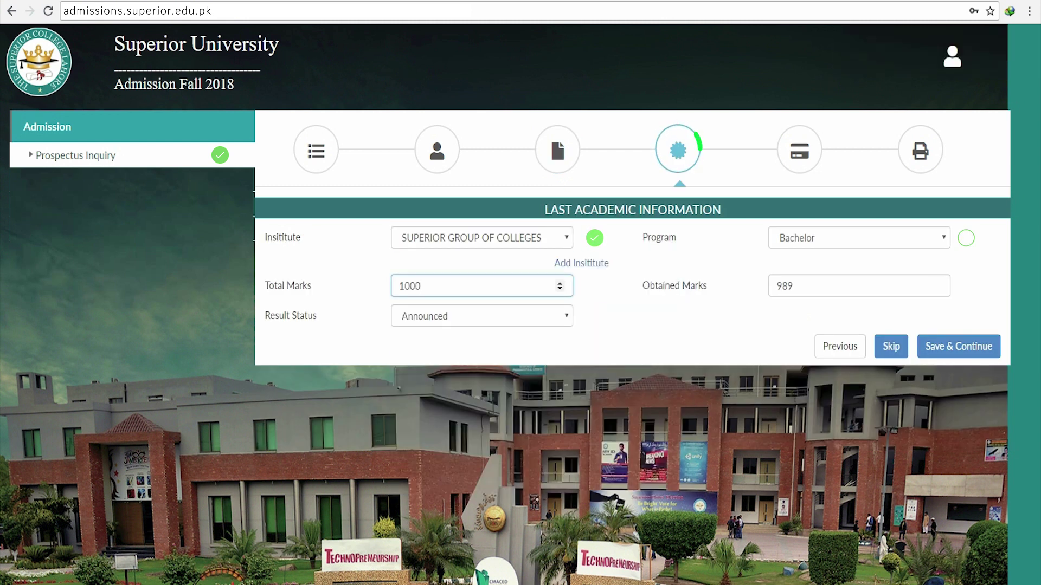
key("Tab")
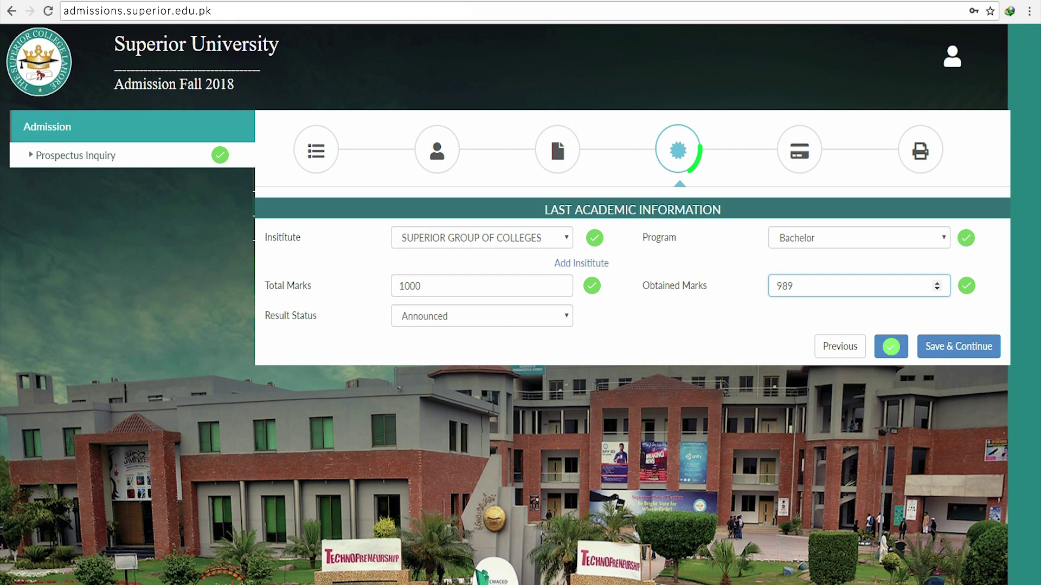
key("Return")
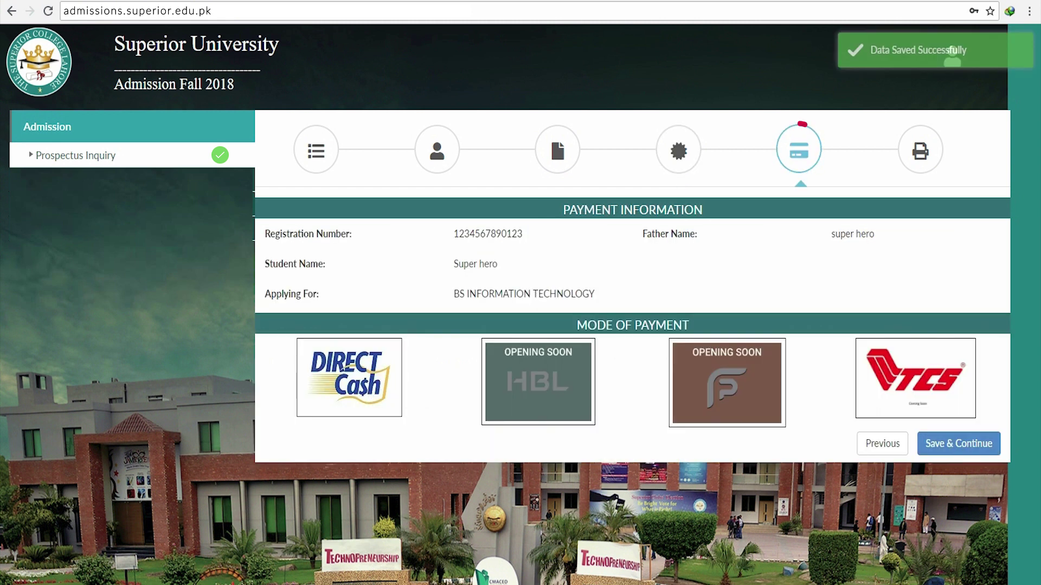
Save the payment step and print the BS INFORMATION TECHNOLOGY Inquiry Slip.
left_click(959, 443)
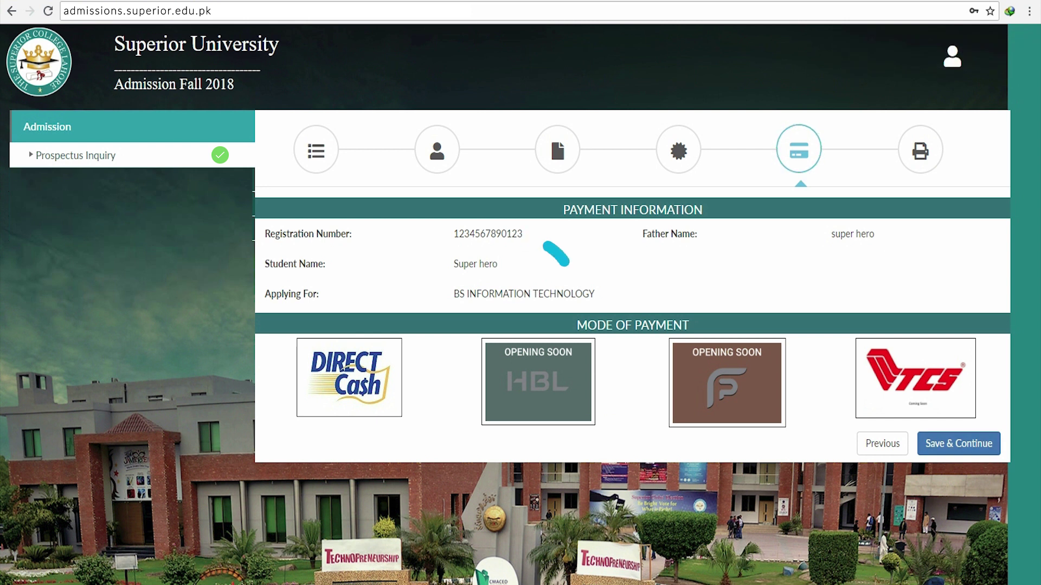
scroll(942, 60, "down", 4)
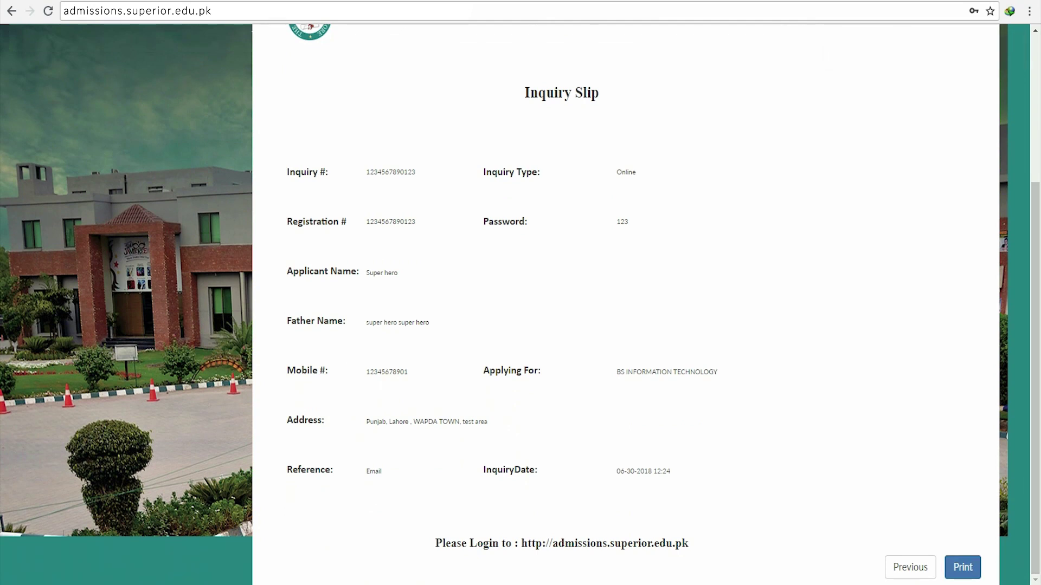
left_click(962, 567)
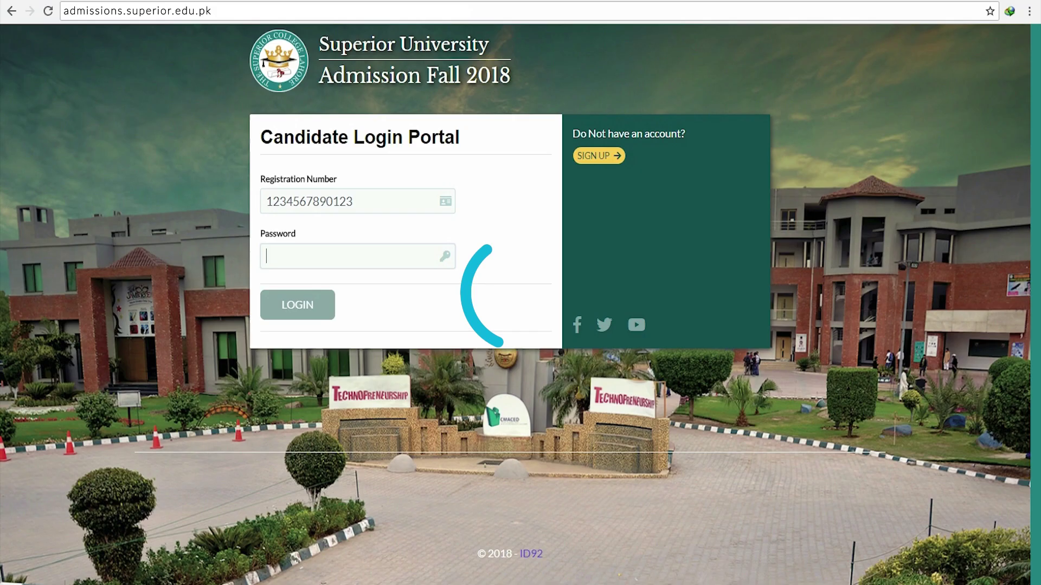
Enter the password and log back in to the candidate dashboard.
type("1")
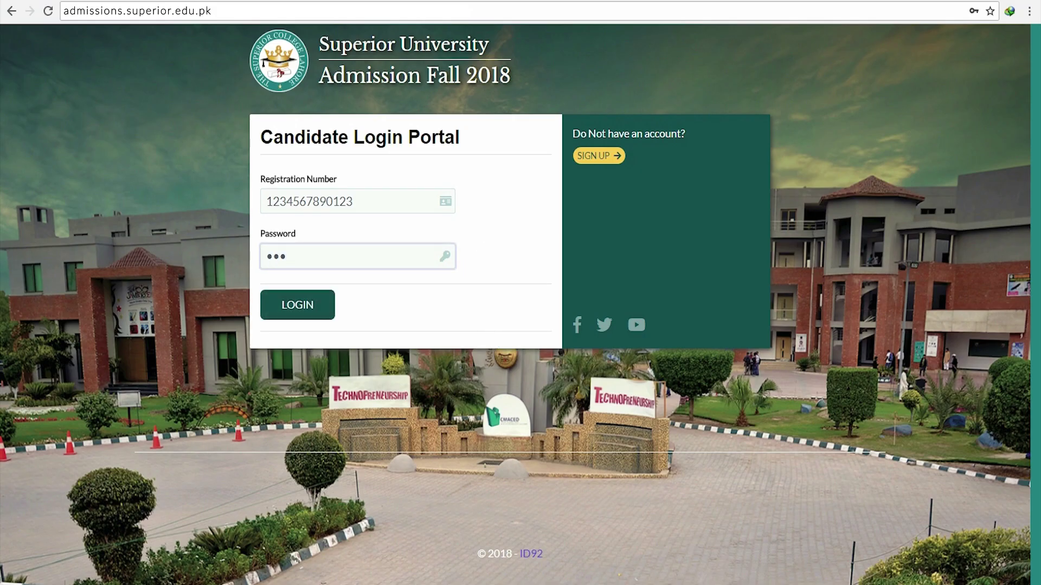
key("Return")
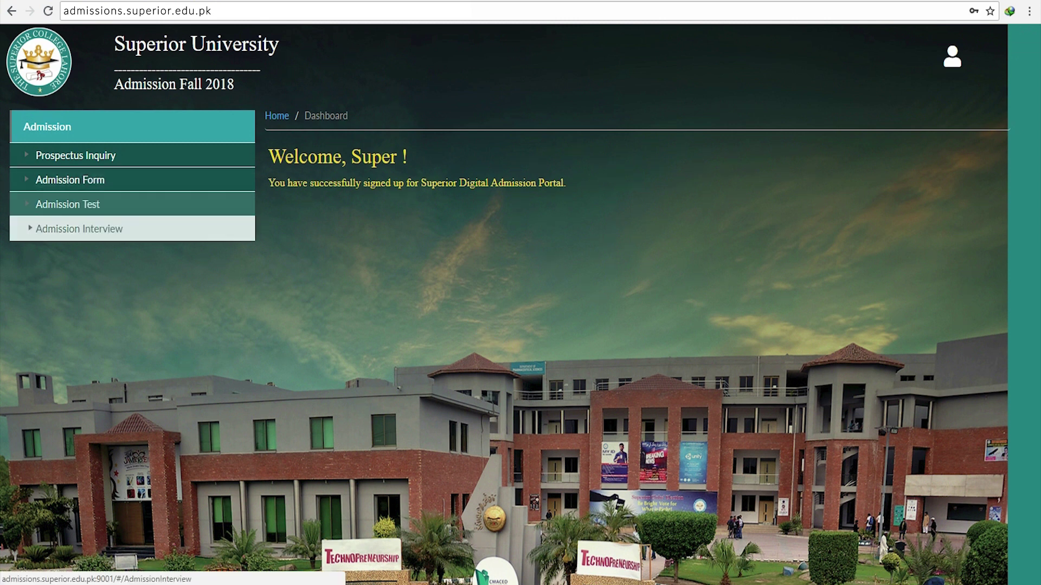
Open the Admission Form, save personal information, then save the father's guardian details with the Lahore address.
left_click(79, 228)
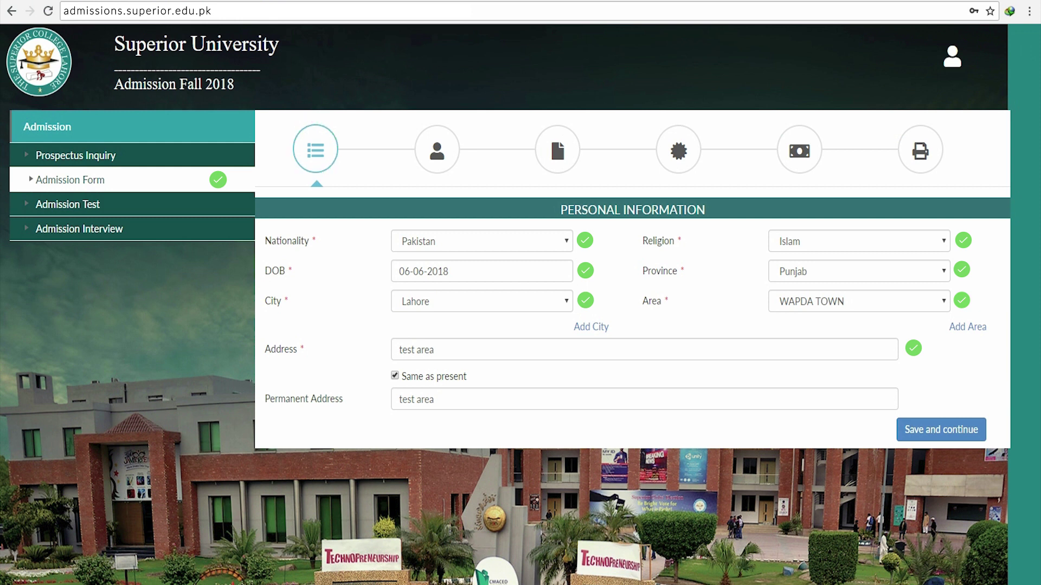
left_click(941, 429)
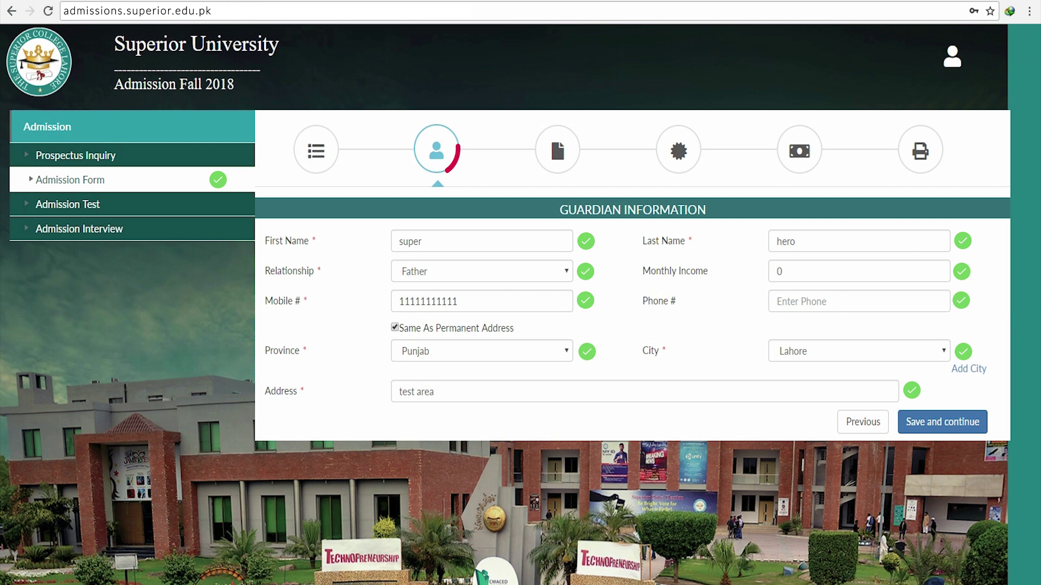
key("Return")
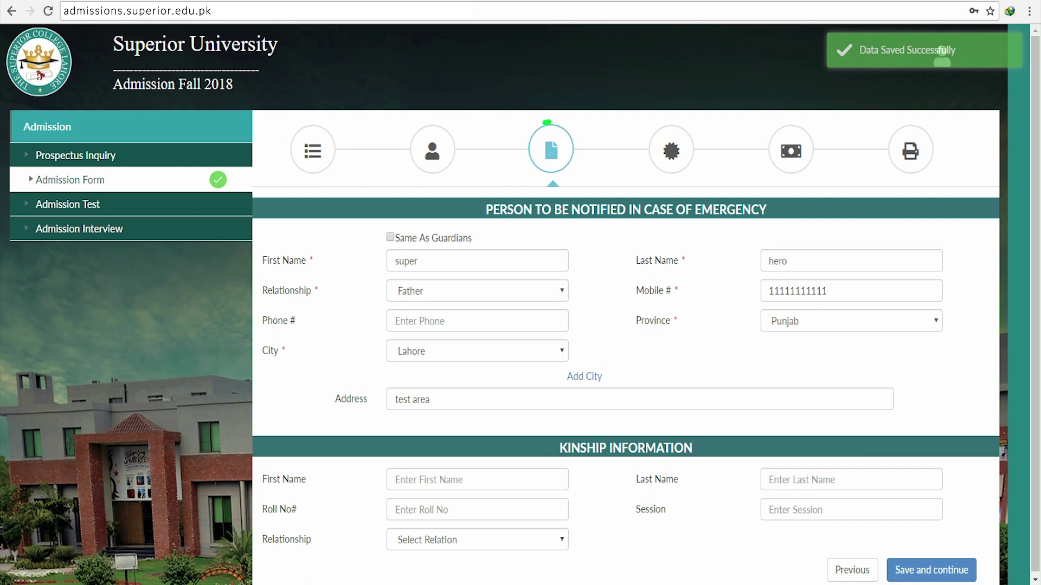
Copy the guardian as emergency contact in Bhaipheru and save a Brother kinship record for session 2013-2017.
key("space")
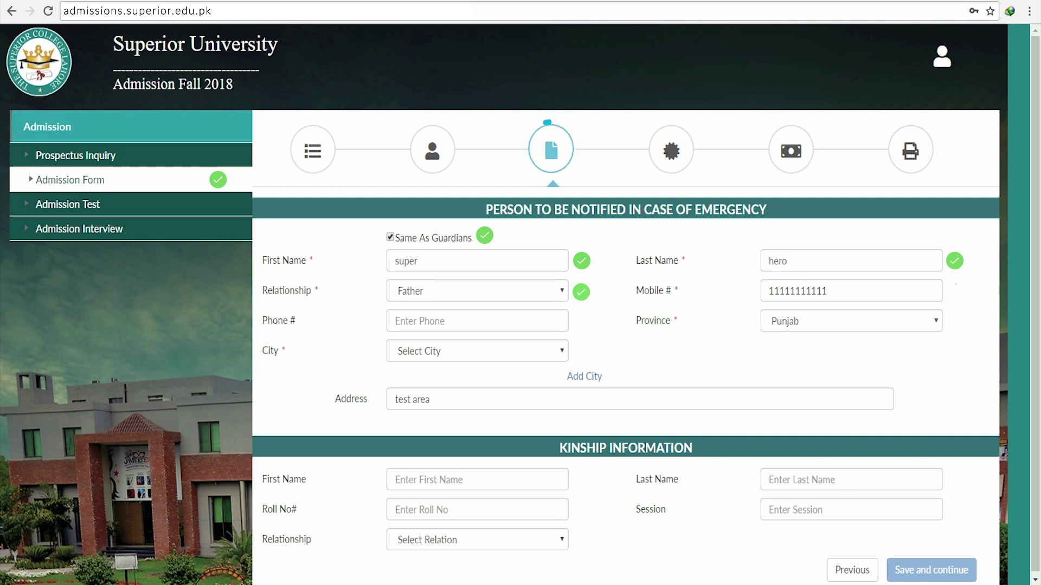
type("abcd")
key("Tab")
type("abcd")
key("Tab")
type("123457")
key("Tab")
type("2013-2017")
key("Tab")
key("b")
key("Tab")
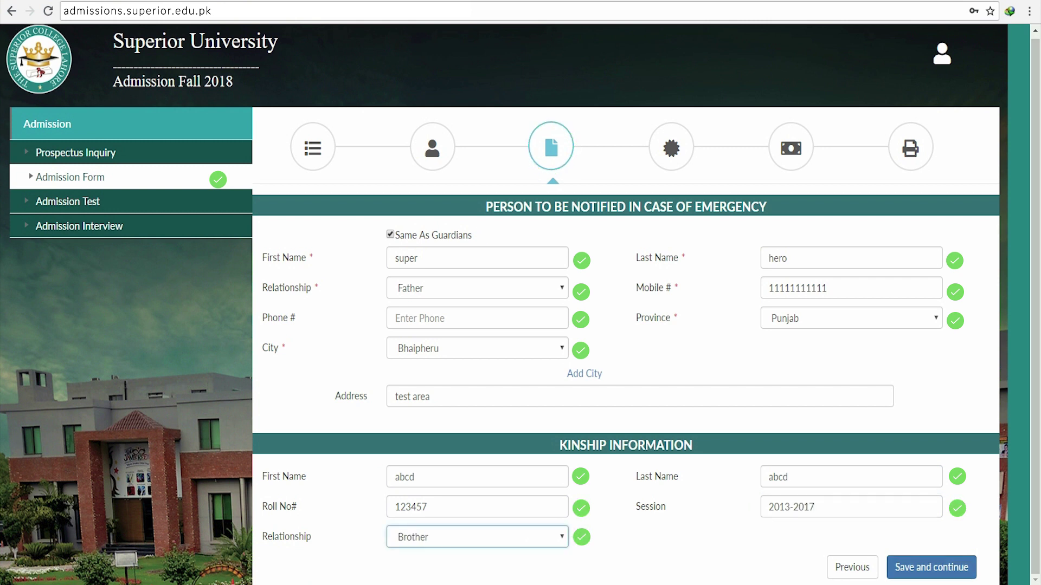
key("Return")
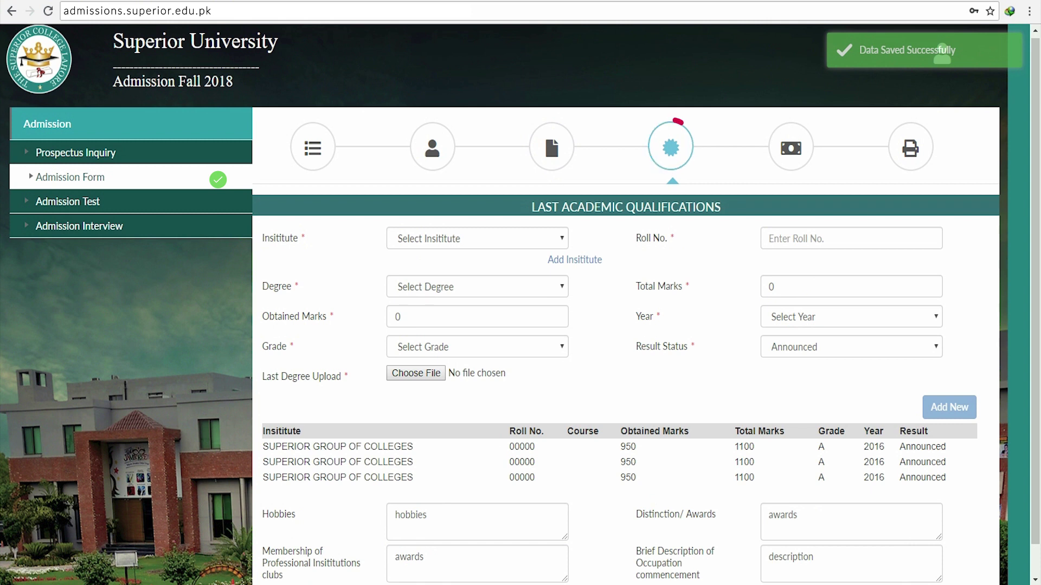
Enter Lahore College of Accountancy for Boys, the roll number, Intermediate, 750 of 850 marks, year 2018.
left_click(477, 238)
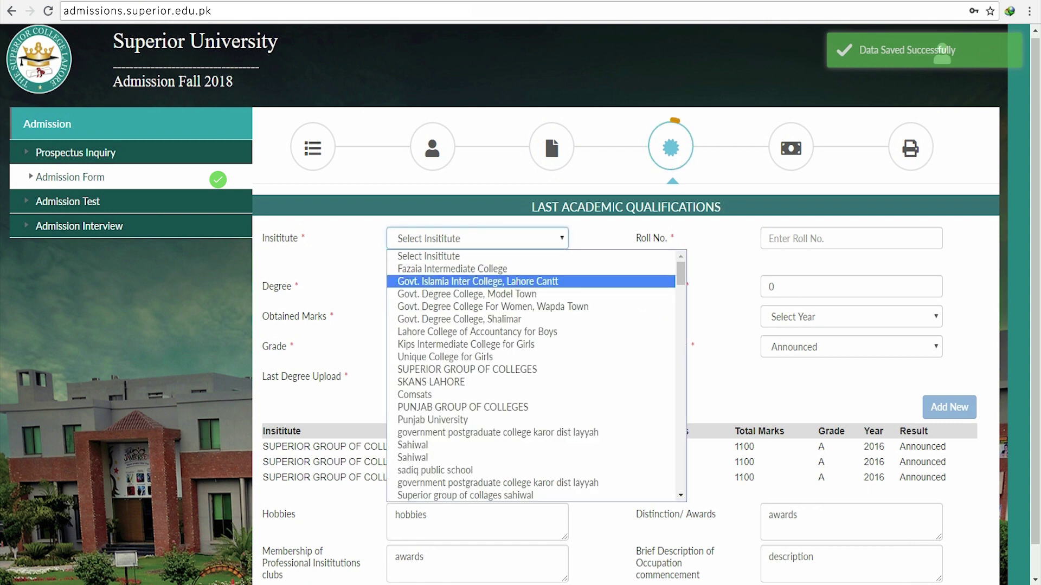
key("Up")
key("Up")
key("Up")
key("Up")
key("Return")
key("Tab")
type("123356")
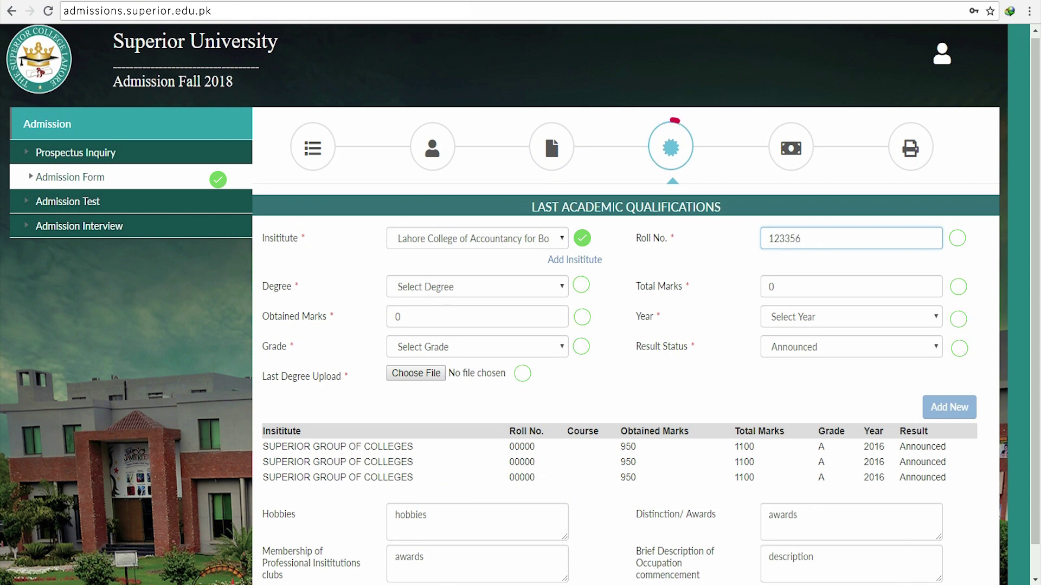
key("Tab")
key("alt+Down")
key("Return")
key("Tab")
type("850")
key("Tab")
type("750")
key("Tab")
key("alt+Down")
key("Down")
key("Return")
Set grade A+, result status Announced, hobbies 'music' and award 'best performance'.
key("Tab")
key("alt+Down")
key("Down")
key("Down")
key("Down")
key("Down")
key("Up")
key("Up")
key("Up")
key("Return")
key("Tab")
key("Tab")
key("alt+Down")
key("Down")
key("Up")
key("Return")
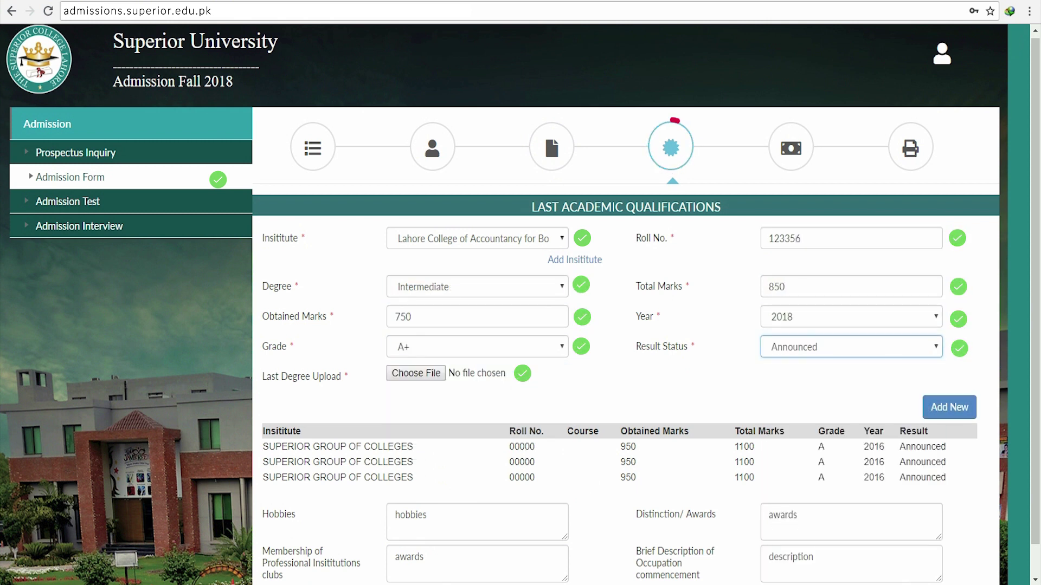
scroll(520, 304, "down", 1)
key("Tab")
key("Tab")
type("music")
key("Tab")
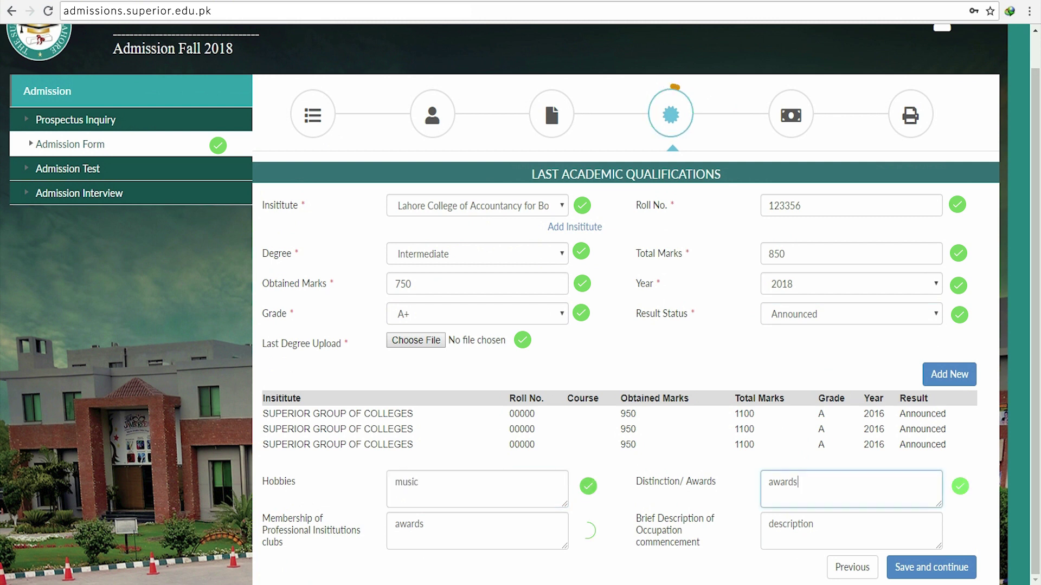
type("best perfora")
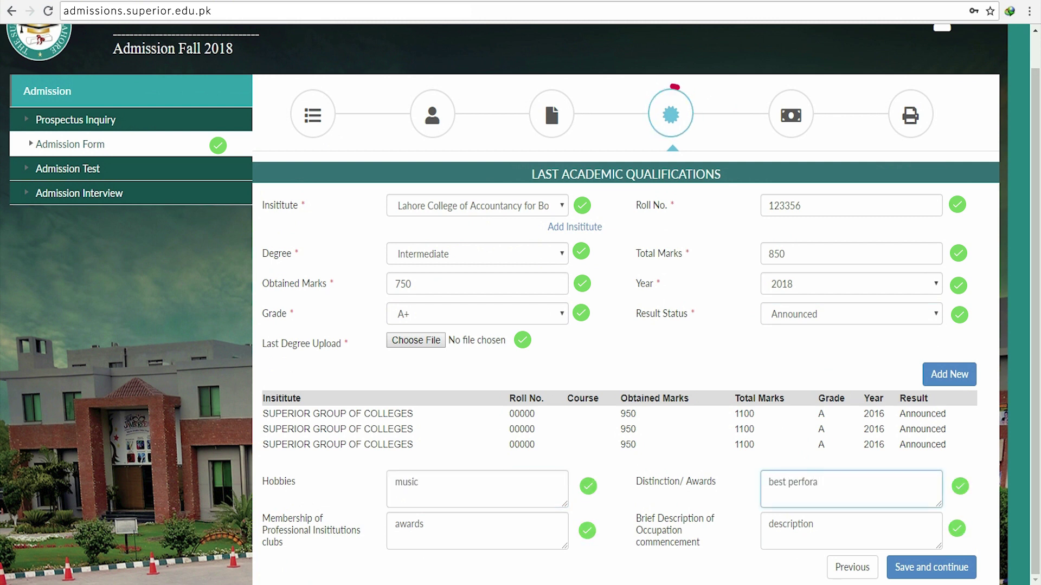
type("as")
key("BackSpace")
key("BackSpace")
key("BackSpace")
key("BackSpace")
key("BackSpace")
key("BackSpace")
key("BackSpace")
key("BackSpace")
key("BackSpace")
type("performance")
key("Tab")
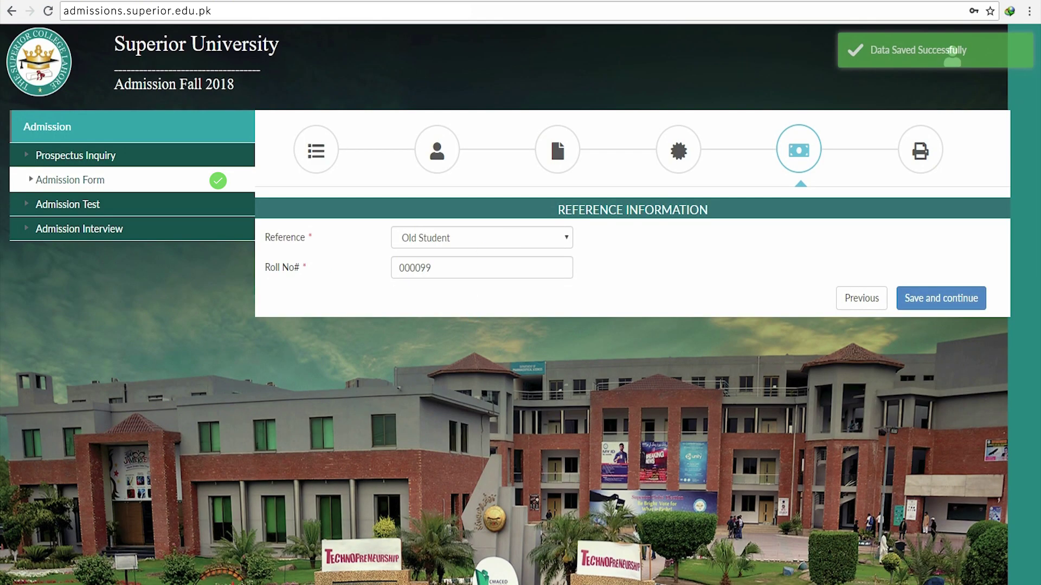
Choose Faculty/ Staff as the reference source and save to reach the document checklist.
left_click(481, 237)
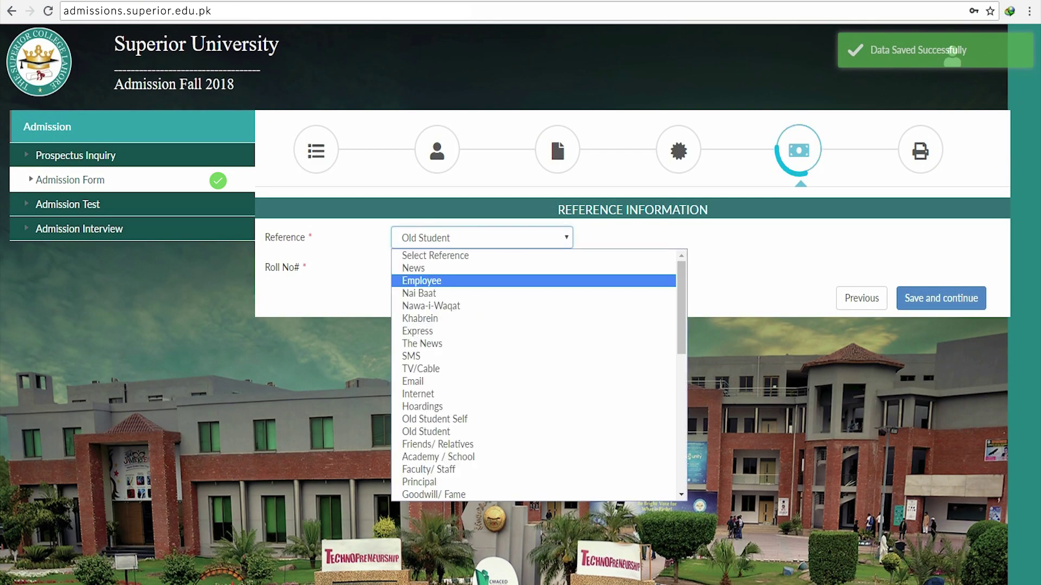
key("Down")
key("Down")
key("Down")
key("Down")
key("Down")
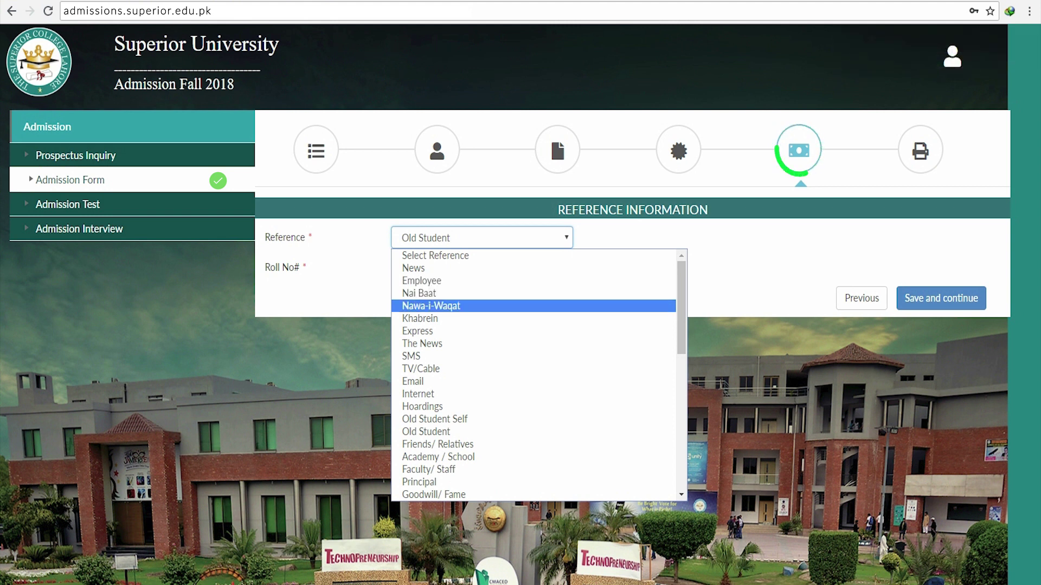
key("Down")
key("Down")
key("Down")
key("Down")
key("Down")
key("Down")
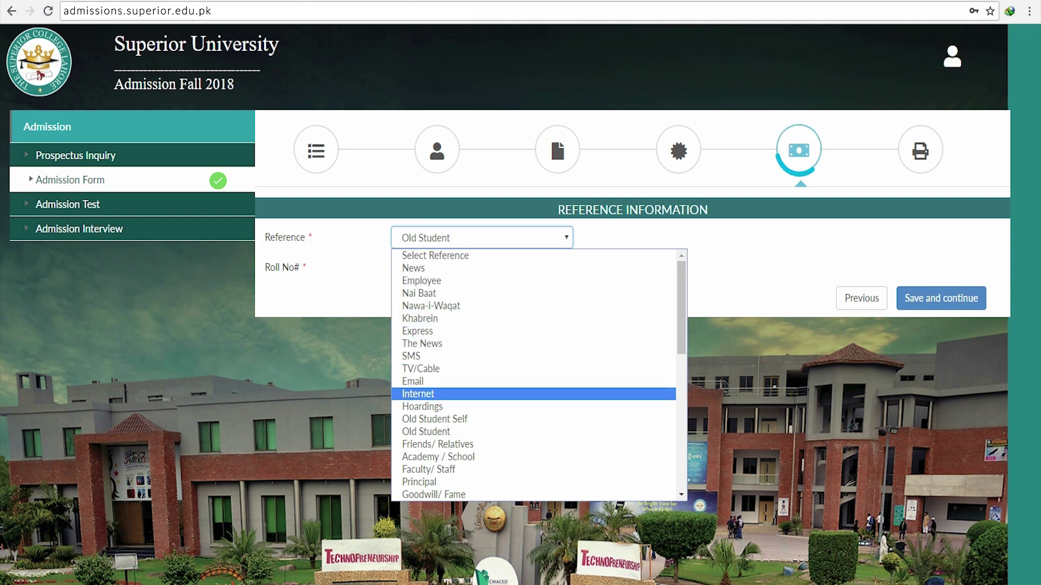
key("Down")
key("Down")
key("Down")
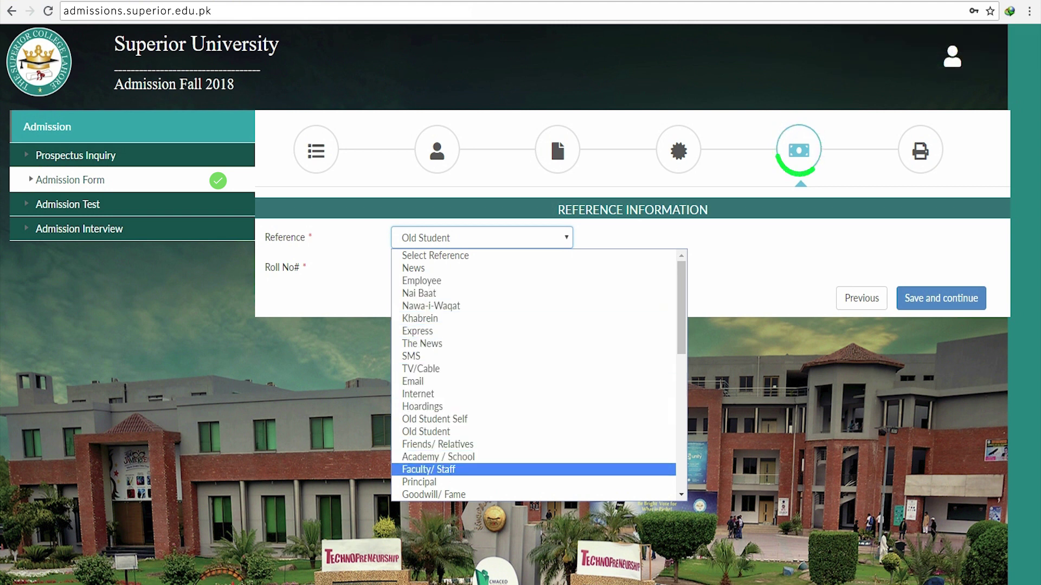
key("Return")
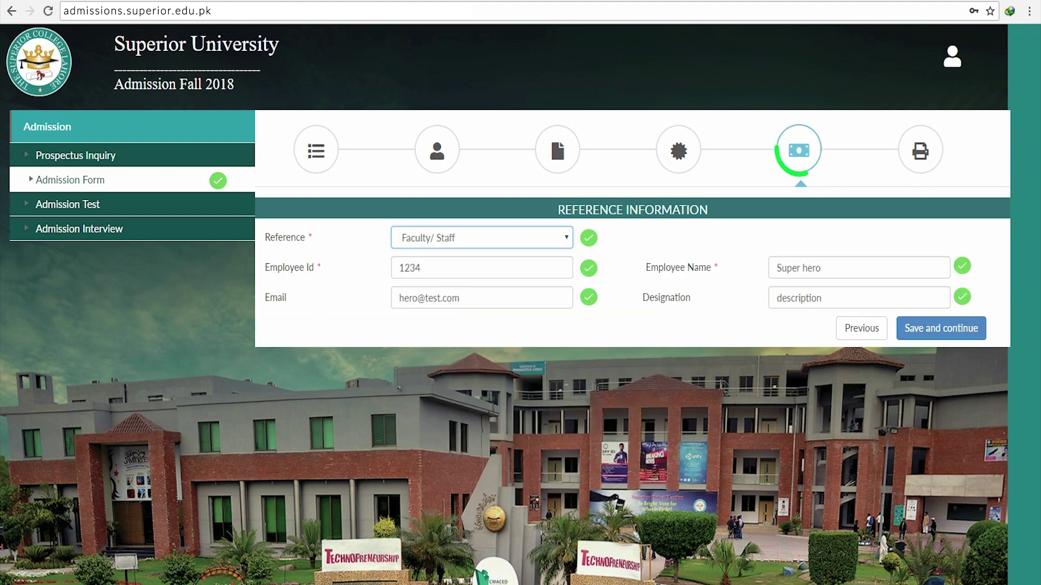
key("Return")
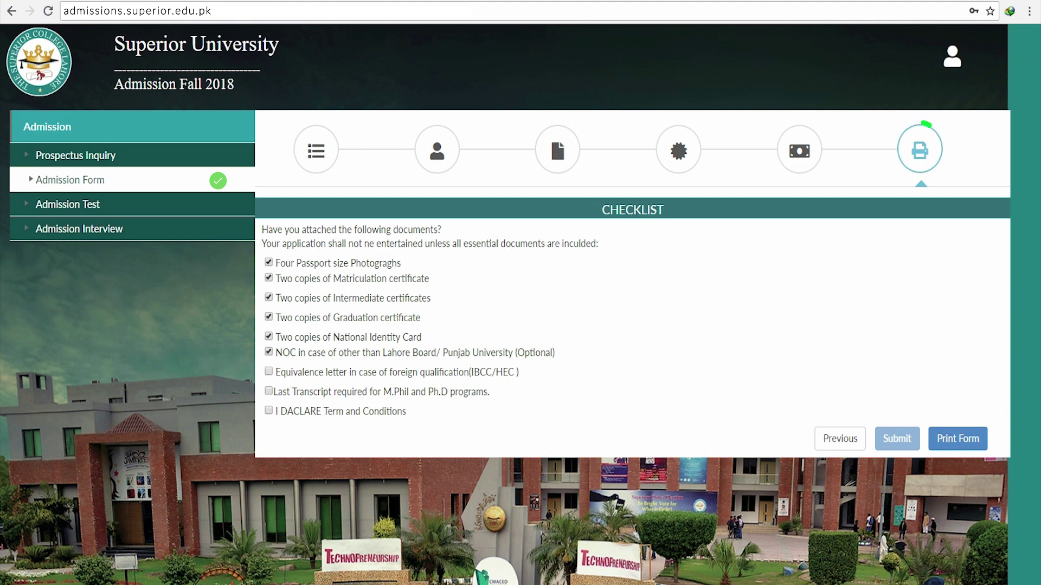
Review the full admission form print preview with Microsoft Print to PDF, then open Admission Interview.
left_click(957, 438)
scroll(615, 295, "down", 1)
scroll(616, 295, "down", 8)
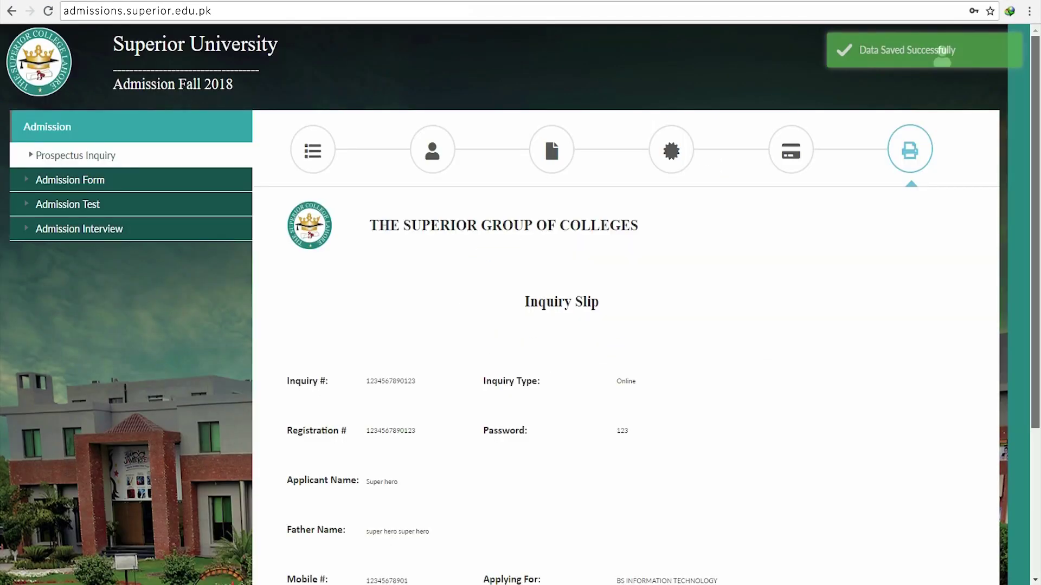
scroll(624, 304, "down", 2)
scroll(623, 304, "down", 2)
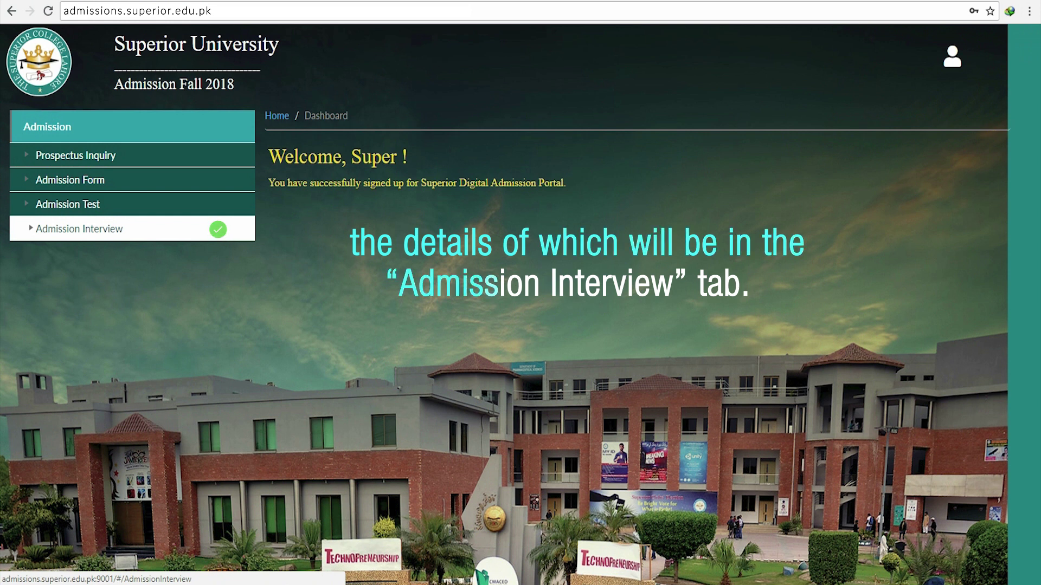
left_click(218, 230)
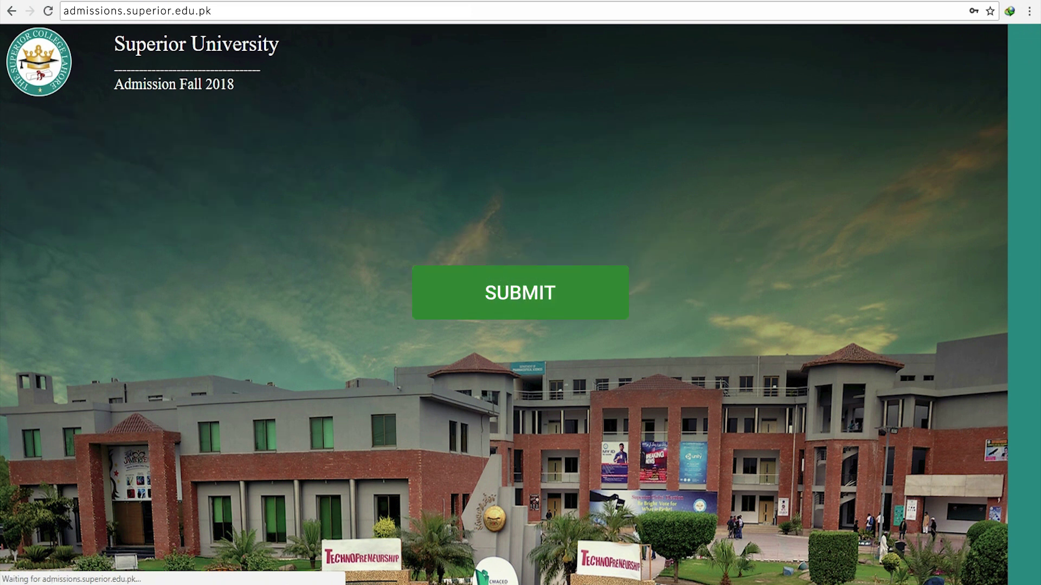